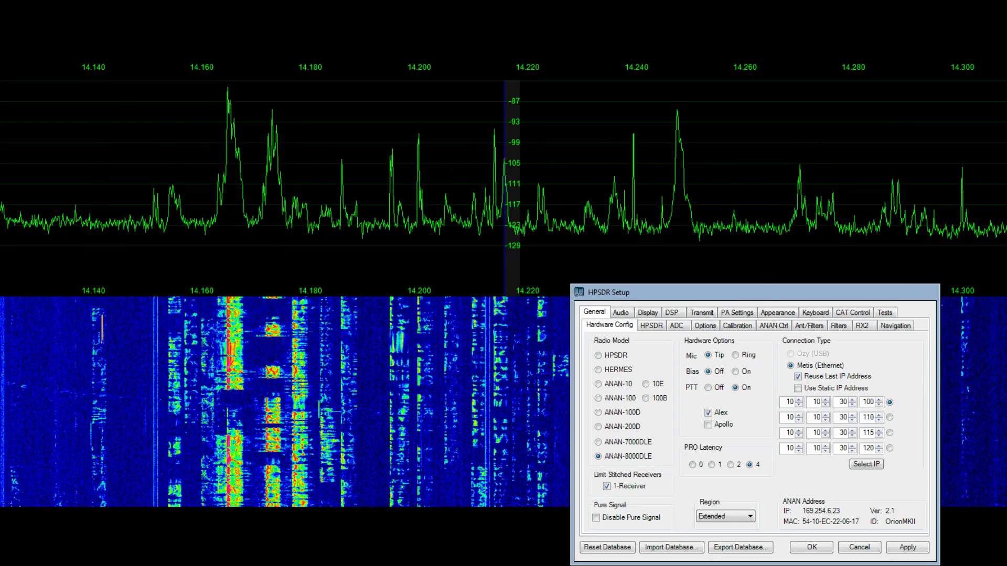
Centre the HPSDR Setup window and review its Audio, Display, DSP and Transmit pages.
left_click_drag(629, 292, 373, 144)
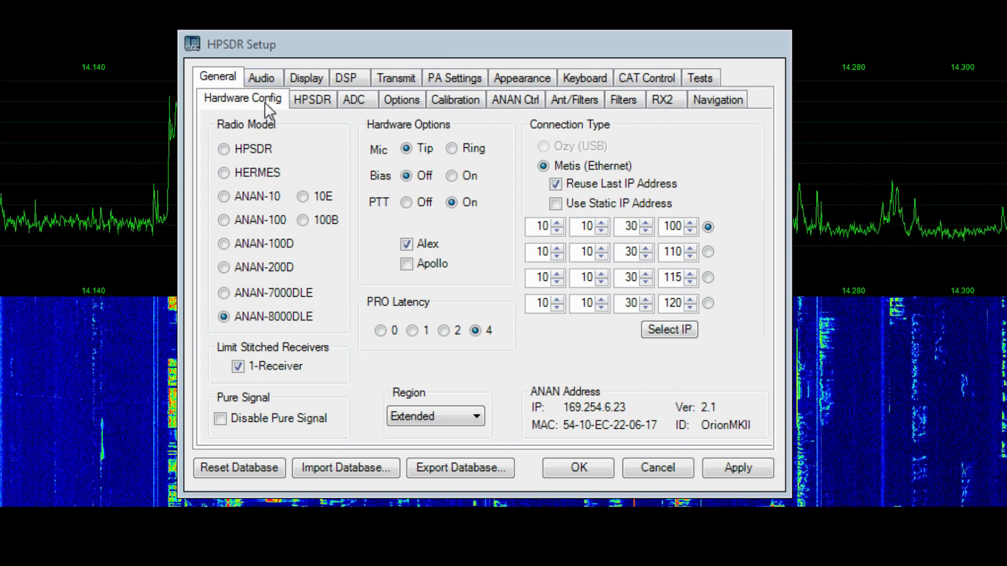
left_click(257, 78)
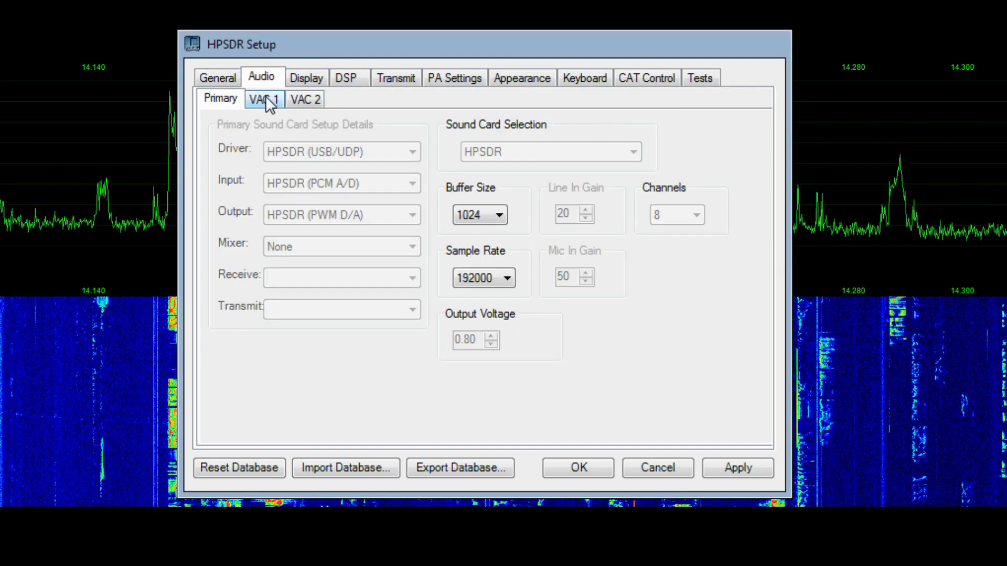
left_click(301, 80)
left_click(343, 78)
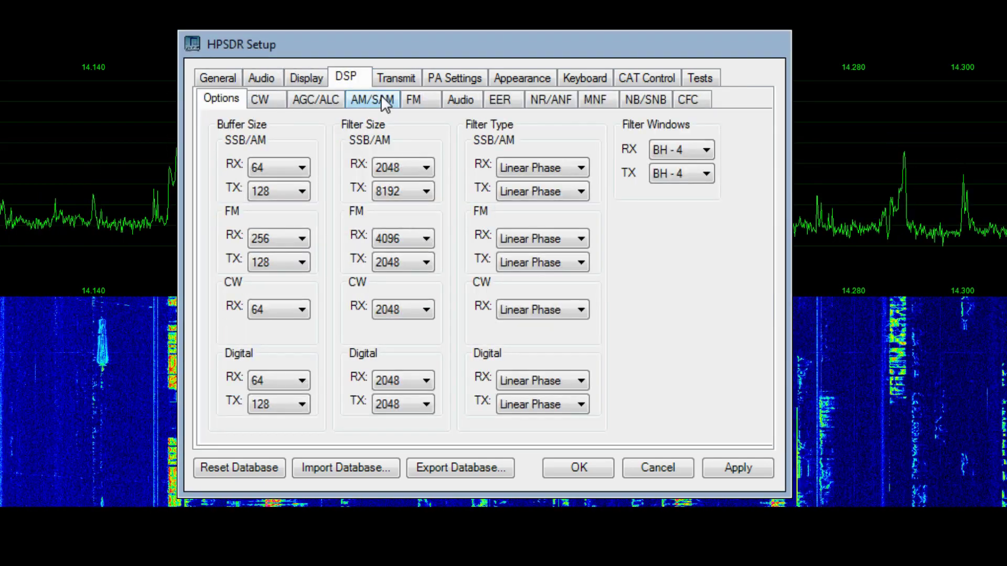
left_click(416, 78)
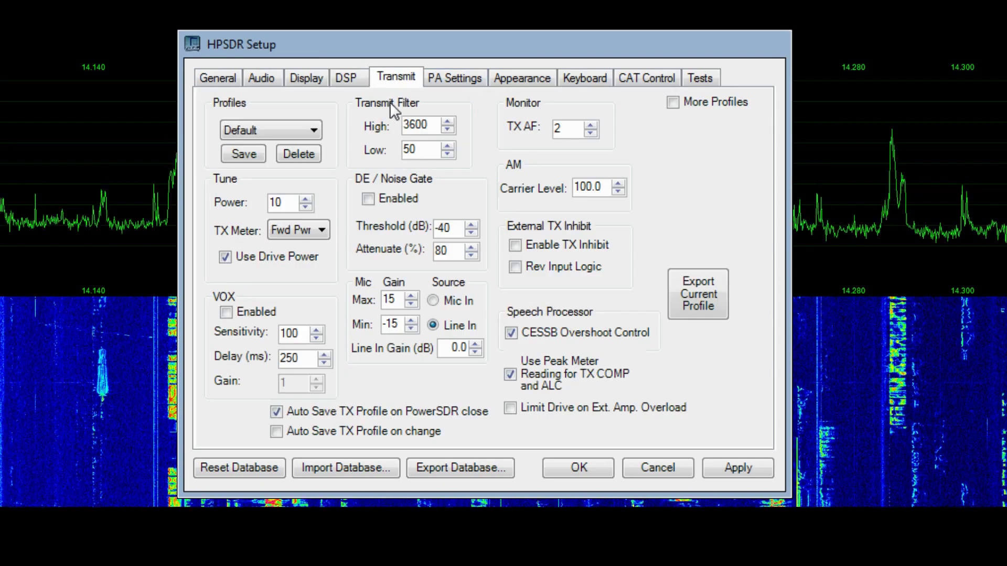
Review the PA gain and watt meter trim, Appearance and Keyboard pages, then return to General.
left_click(464, 79)
left_click(280, 102)
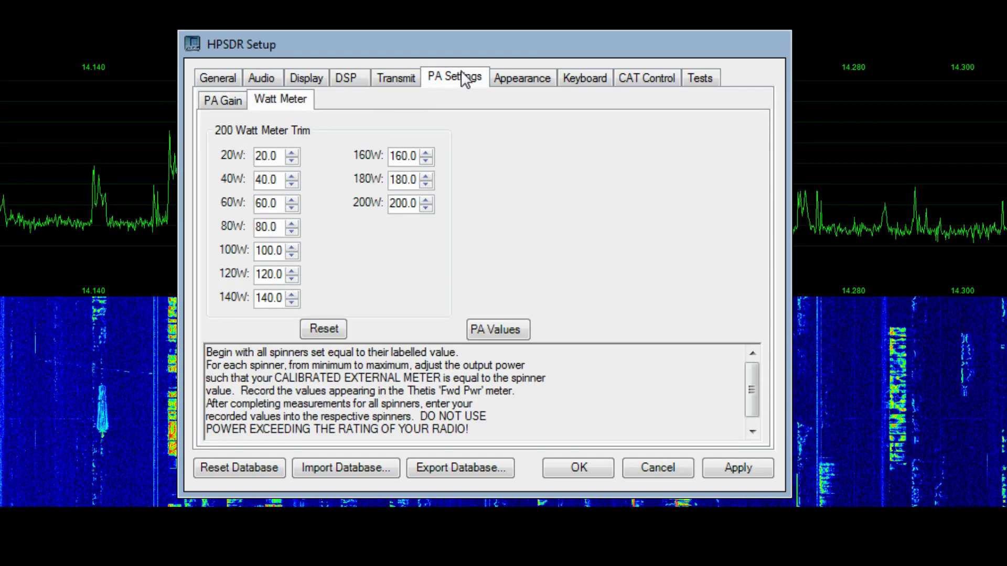
left_click(501, 84)
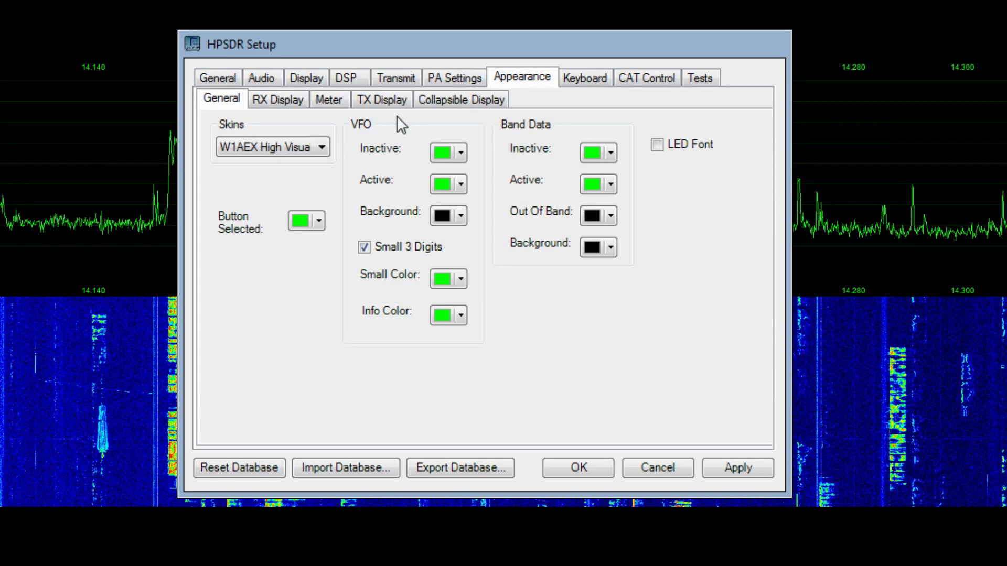
left_click(582, 77)
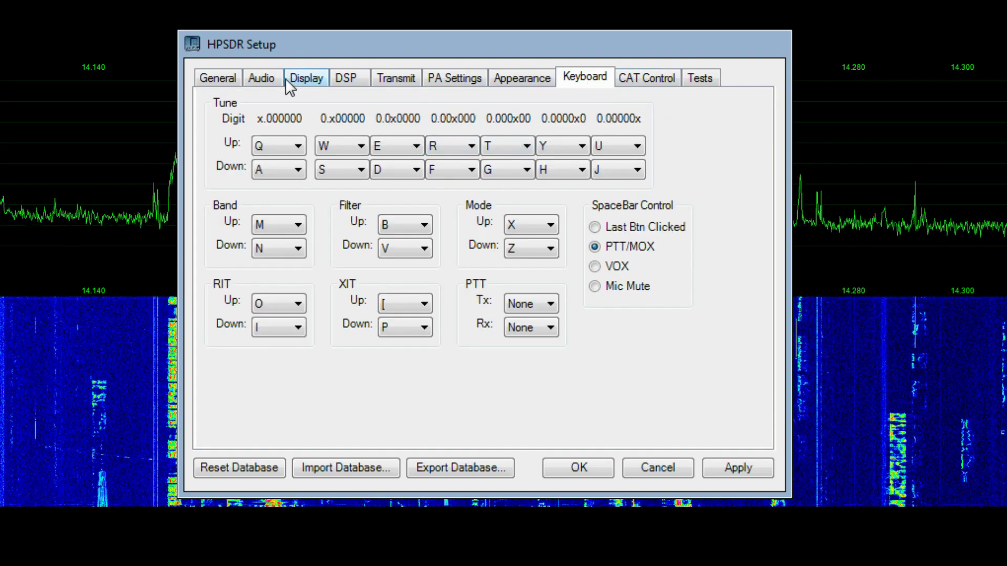
left_click(223, 78)
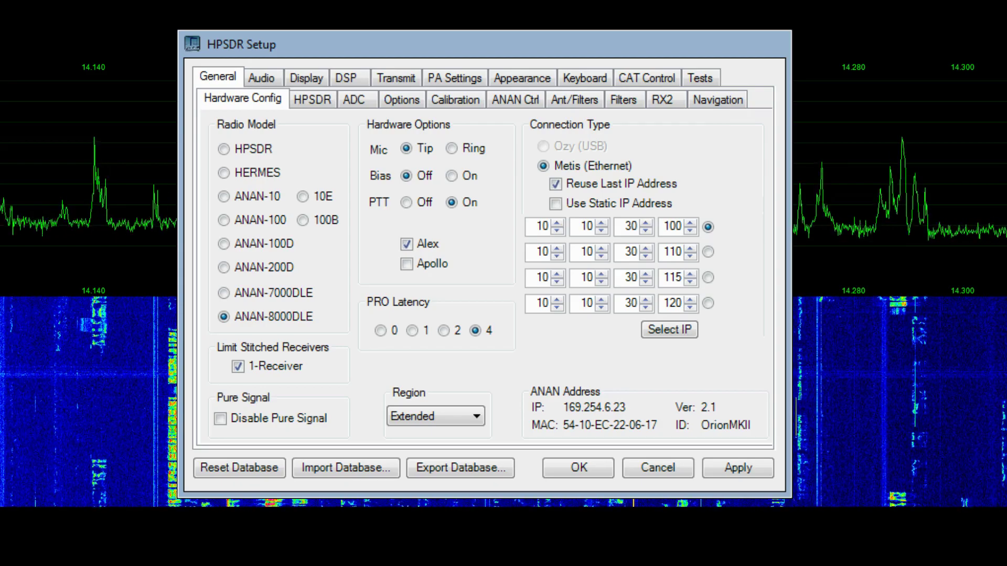
Dismiss the setup window and check the CAT Control settings.
key("Escape")
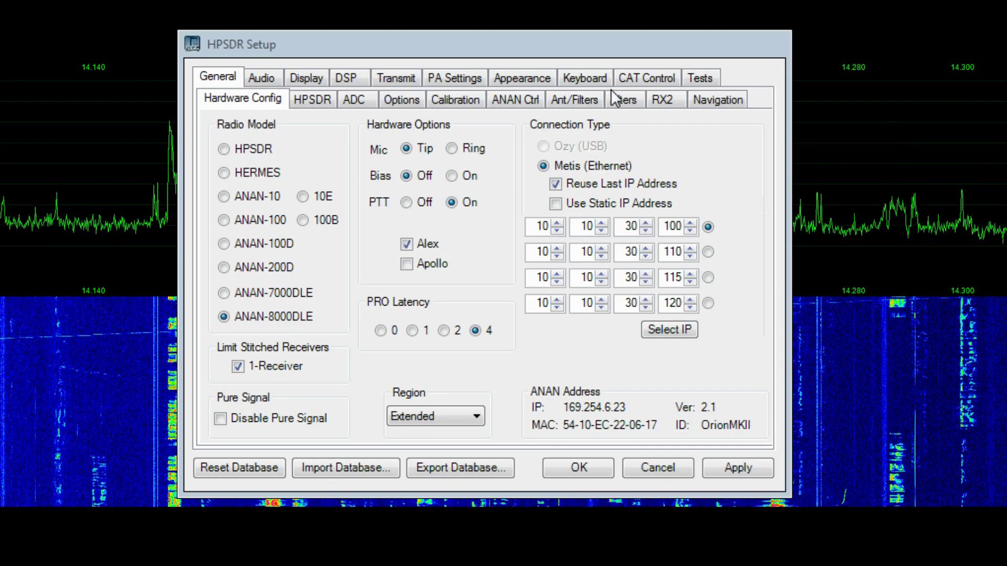
left_click(649, 77)
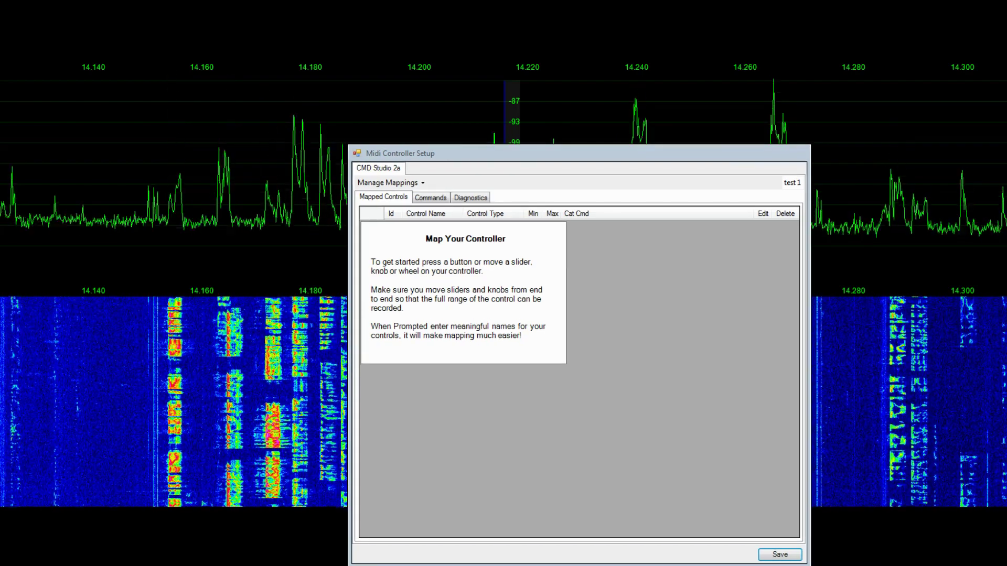
Move the CMD Studio 2a Midi Controller Setup window up and to the left.
left_click_drag(399, 153, 311, 89)
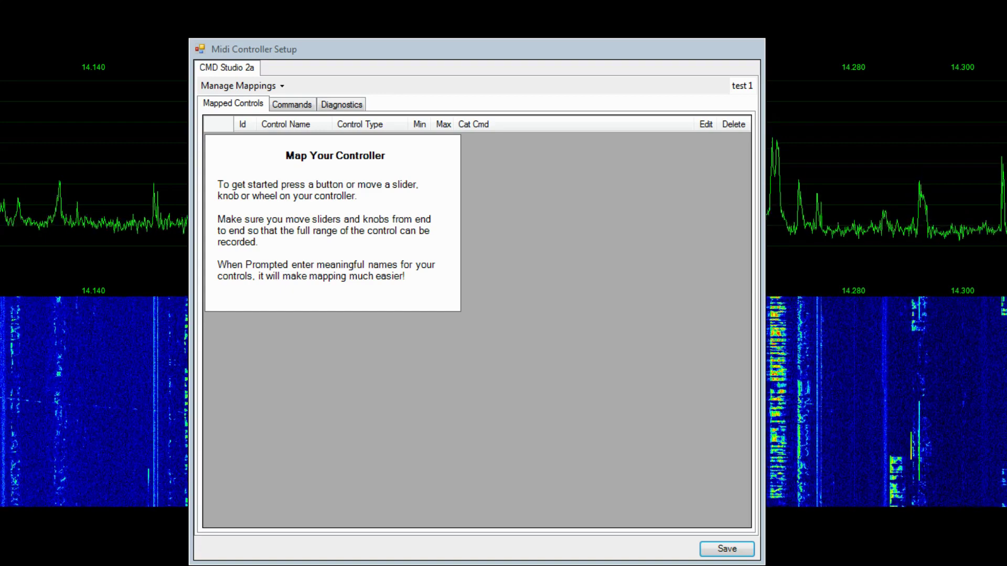
Check MIDI Diagnostics, scroll through the Commands list, and return to Mapped Controls.
left_click(331, 104)
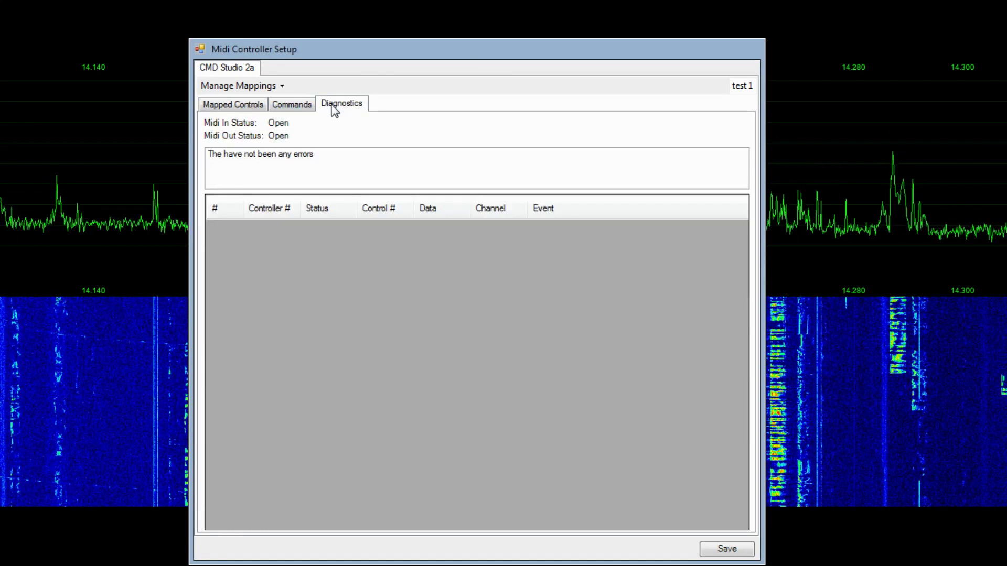
left_click(299, 104)
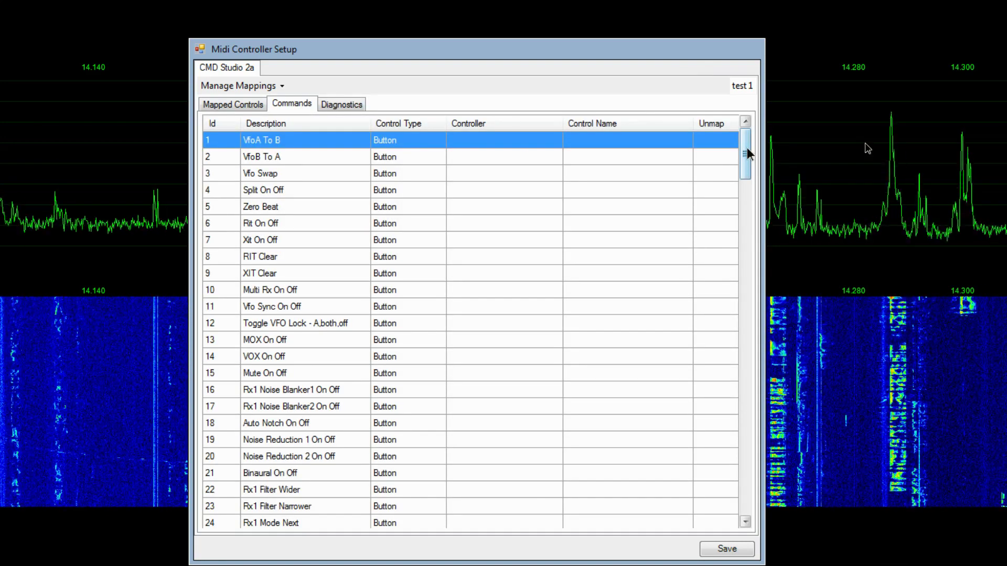
mouse_move(746, 148)
left_mouse_down()
mouse_move(754, 283)
mouse_move(725, 490)
mouse_move(741, 139)
left_mouse_up()
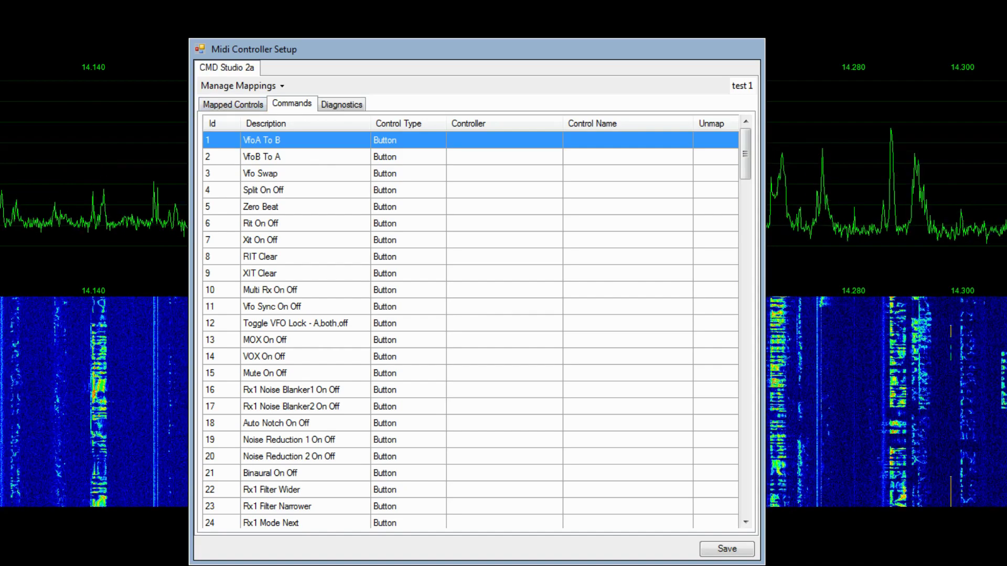
left_click(235, 105)
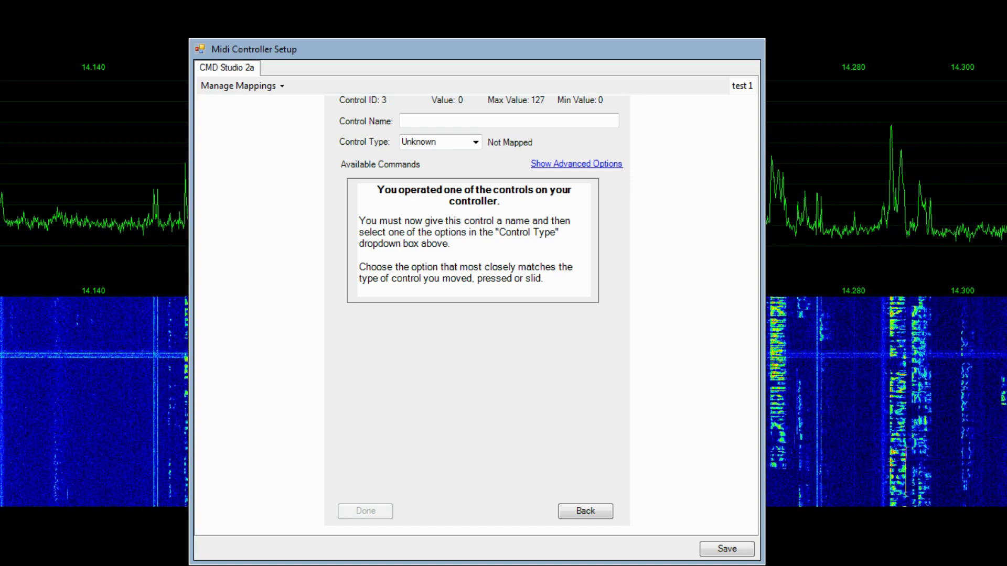
Map control ID 3 as a Wheel named VFO A to the Change Freq Vfo A command.
left_click(424, 122)
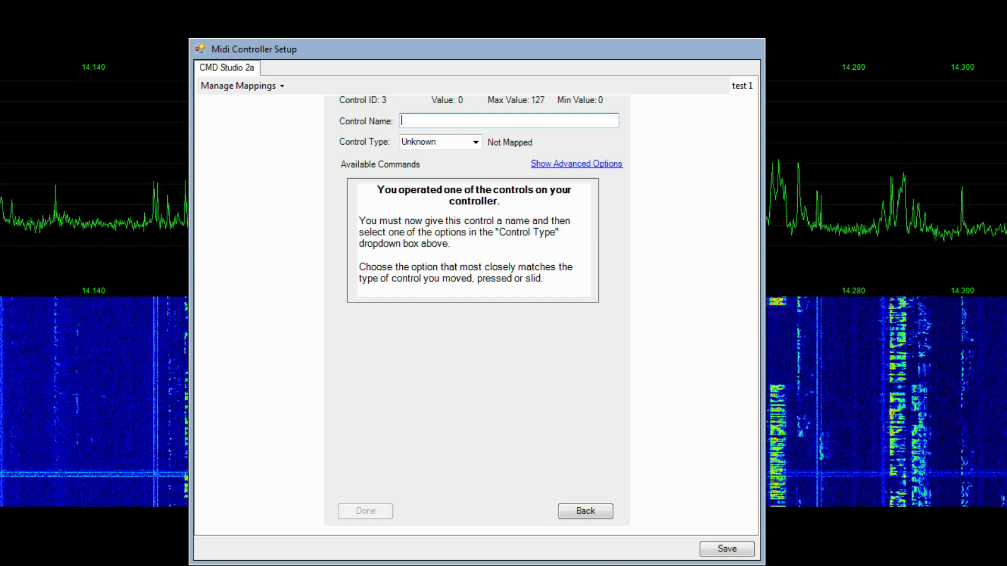
type("VF")
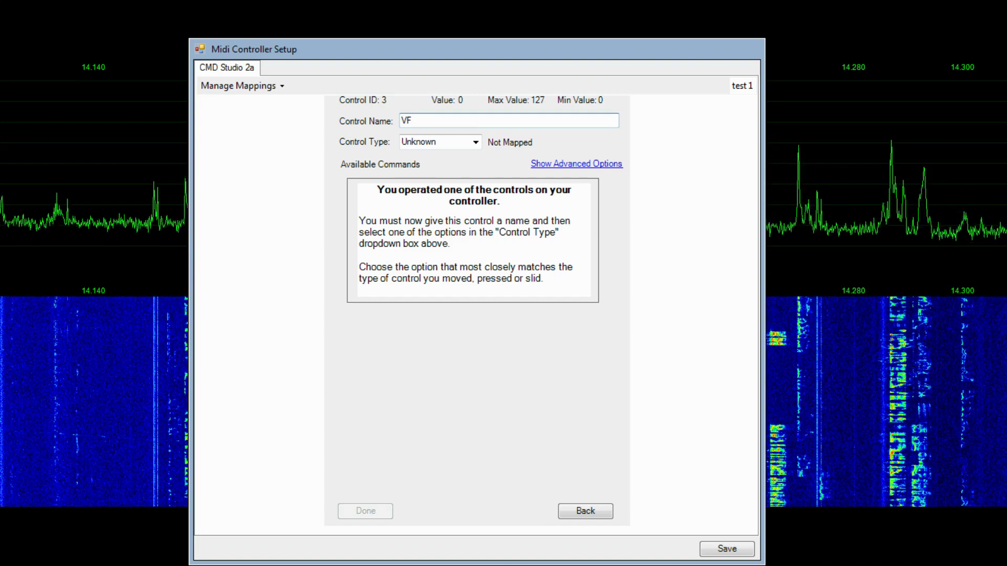
type("O A")
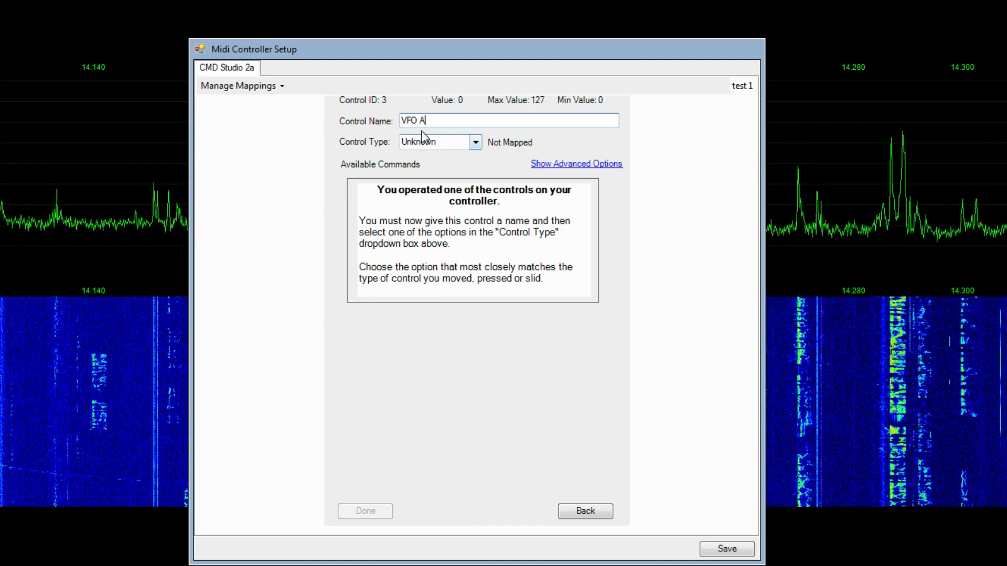
key("Tab")
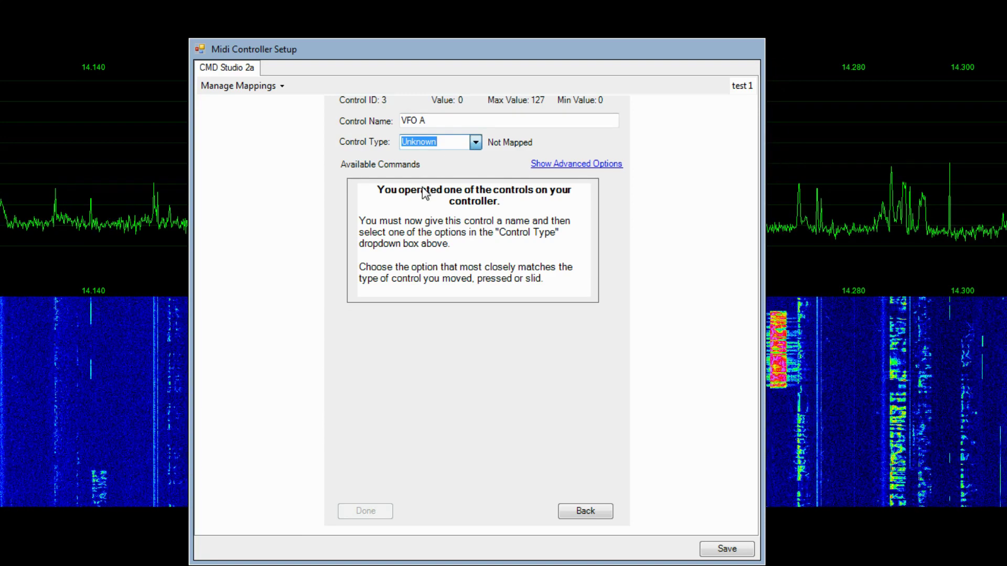
key("Down")
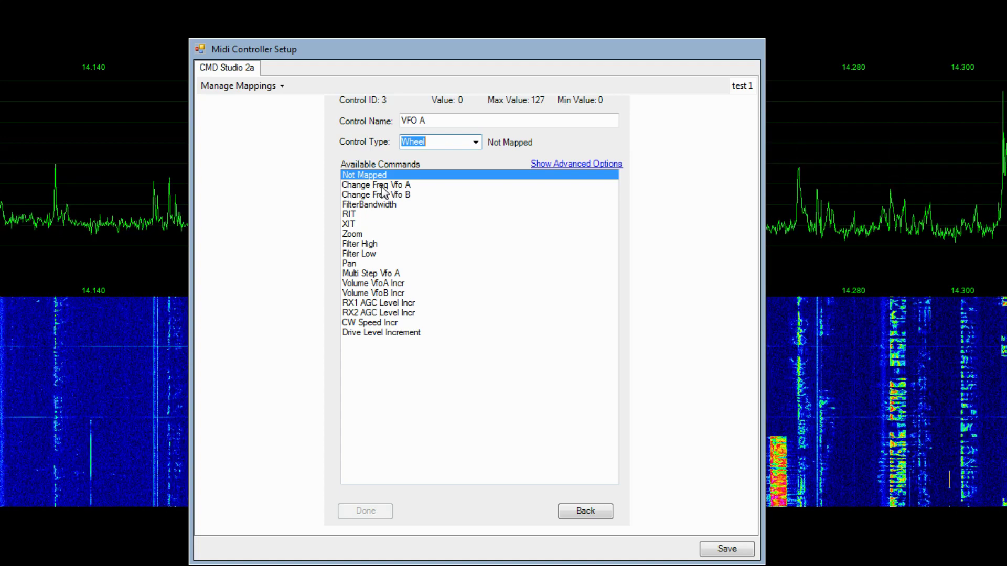
left_click(399, 186)
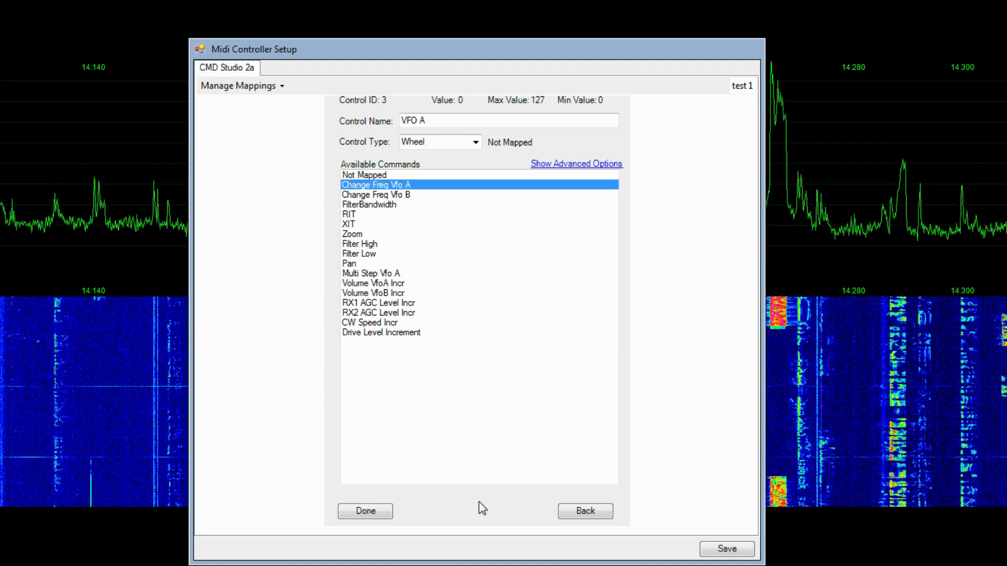
left_click(375, 513)
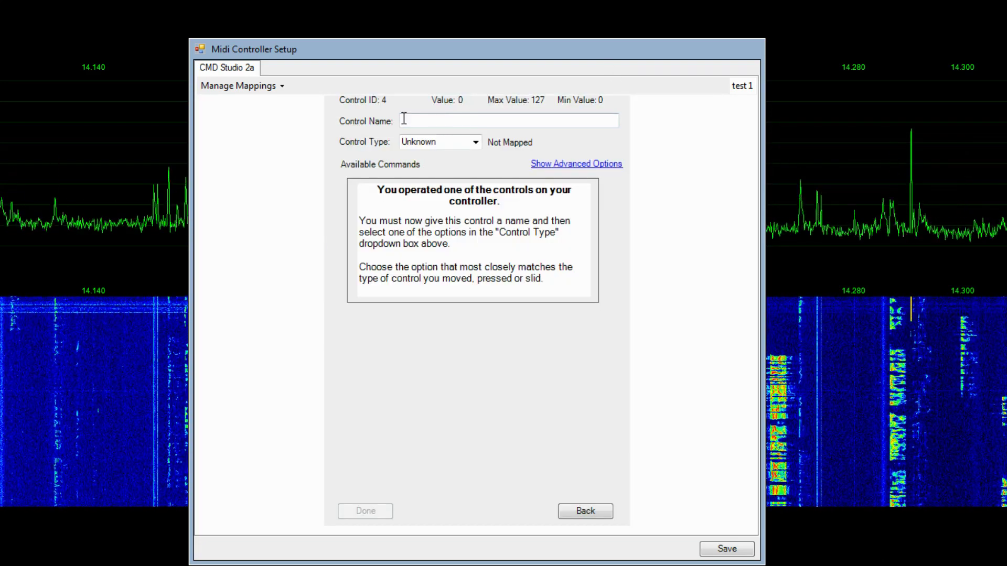
Map control 4 as a Button named Start On Off to the Start On Off command.
left_click(438, 121)
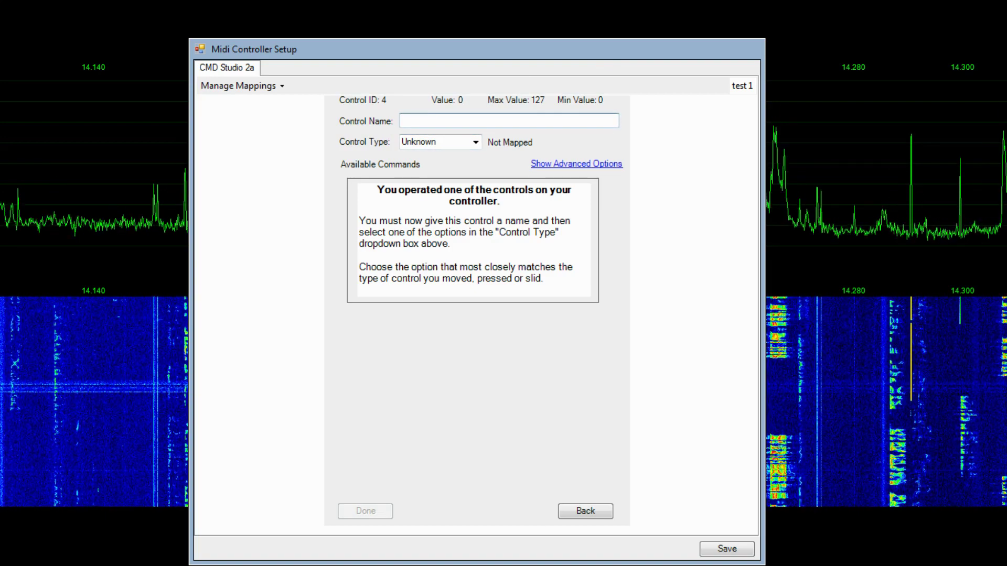
type("Start On Off")
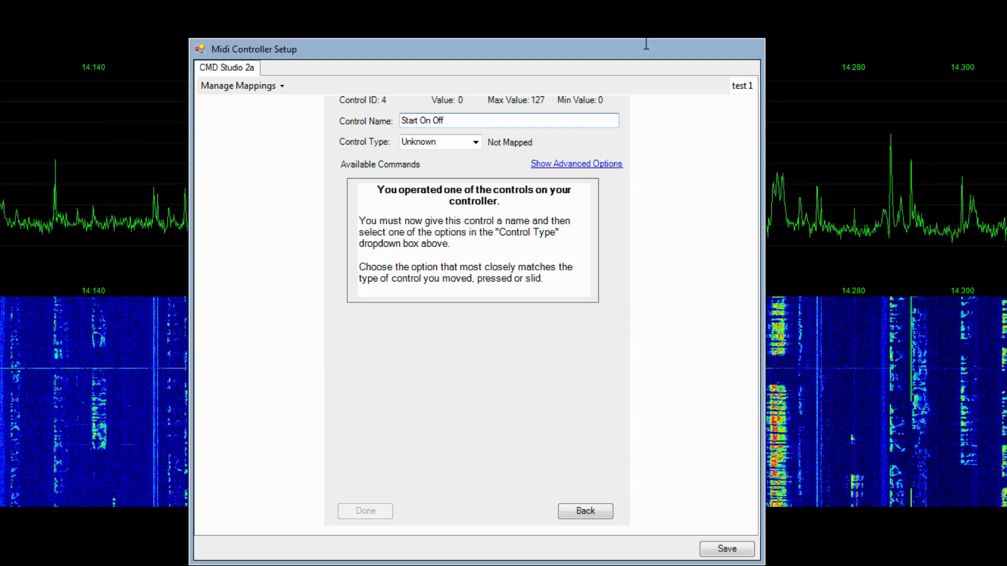
left_click(474, 142)
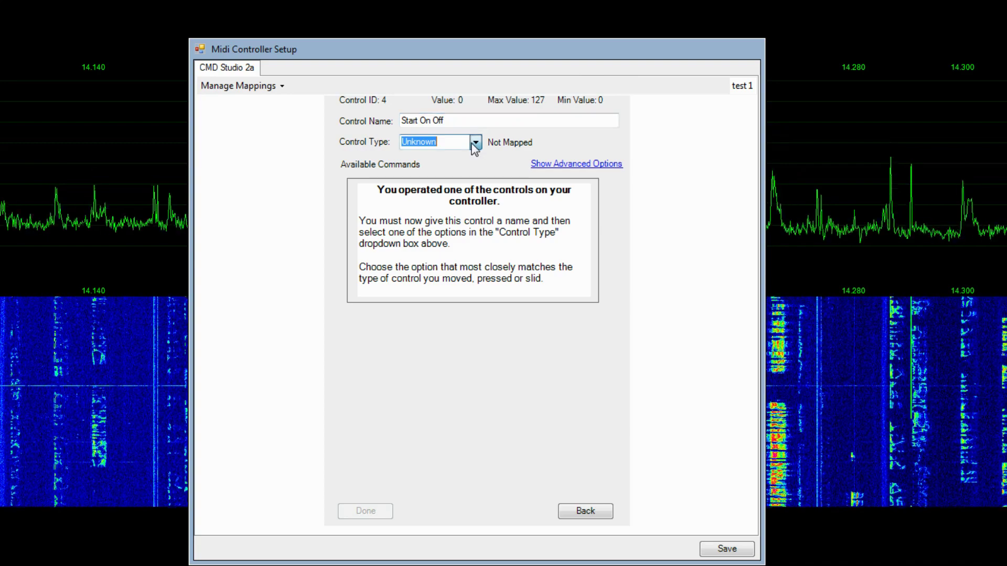
left_click(455, 172)
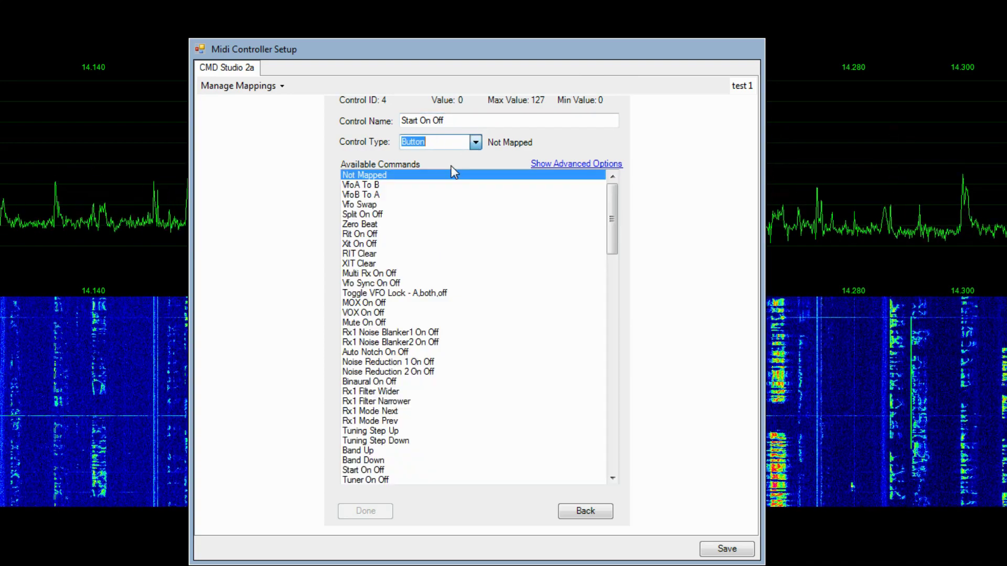
left_click(369, 472)
left_click(385, 513)
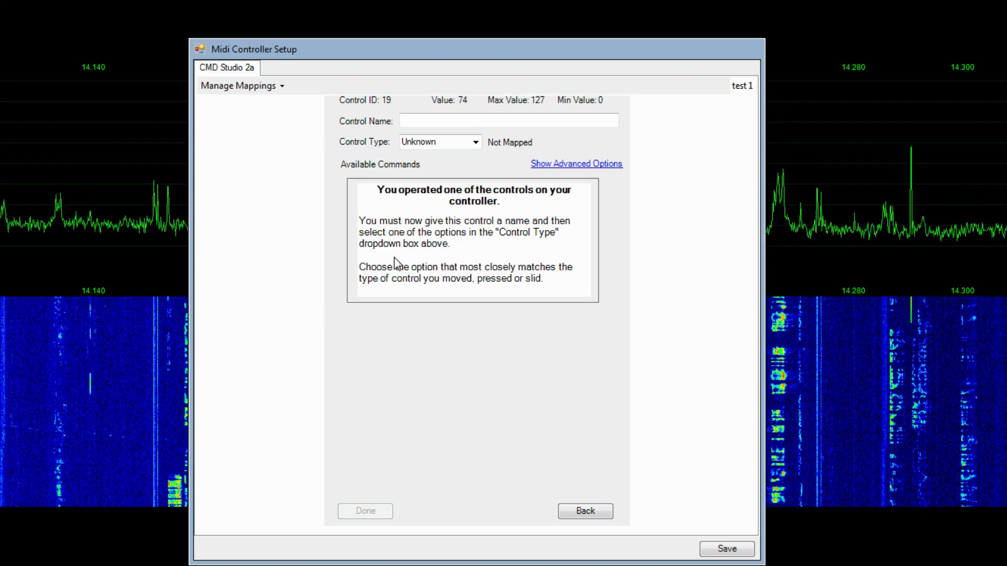
Map control ID 51 as a Knob or Slider named AGC Level to RX1 AGC Level.
left_click(428, 121)
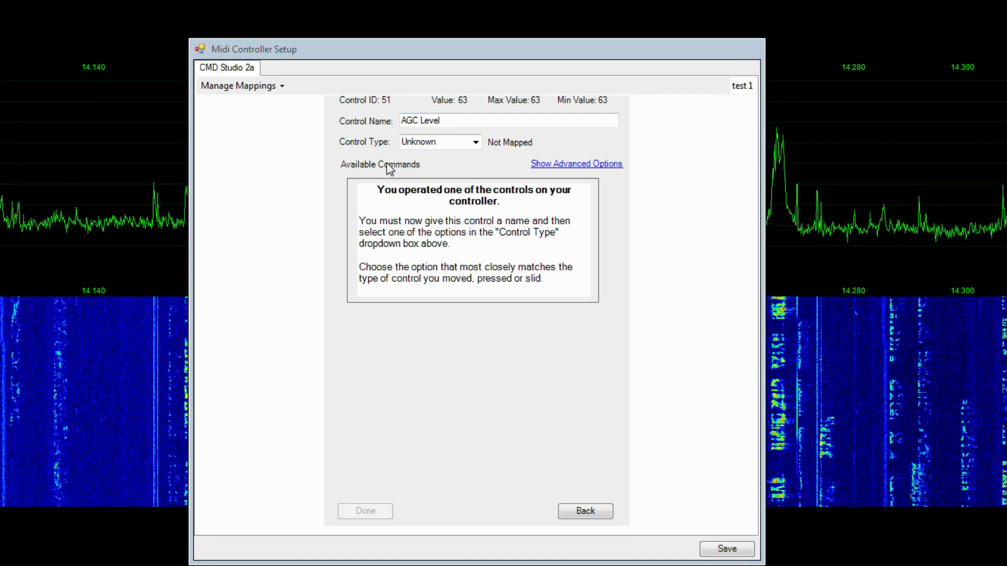
left_click(472, 142)
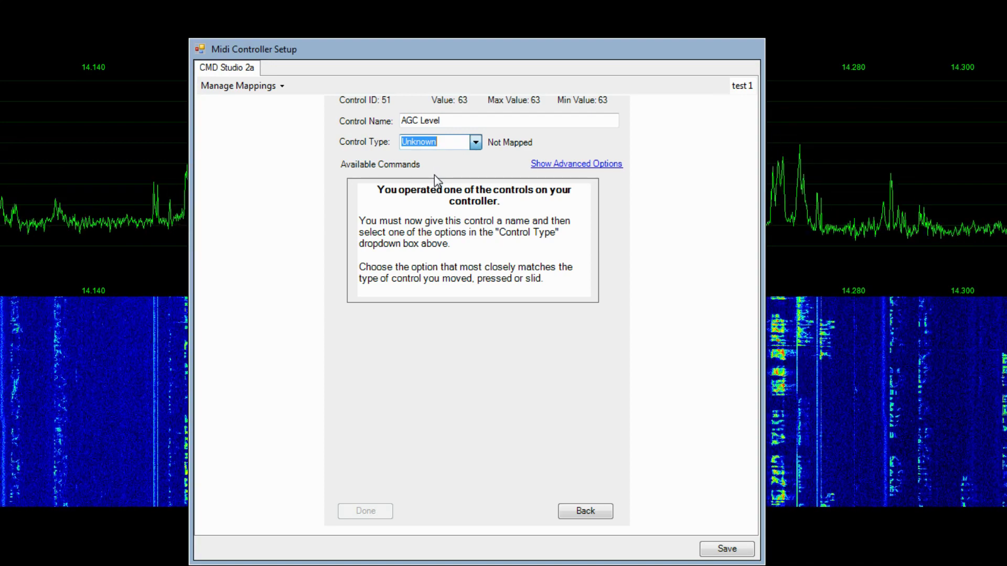
key("Down")
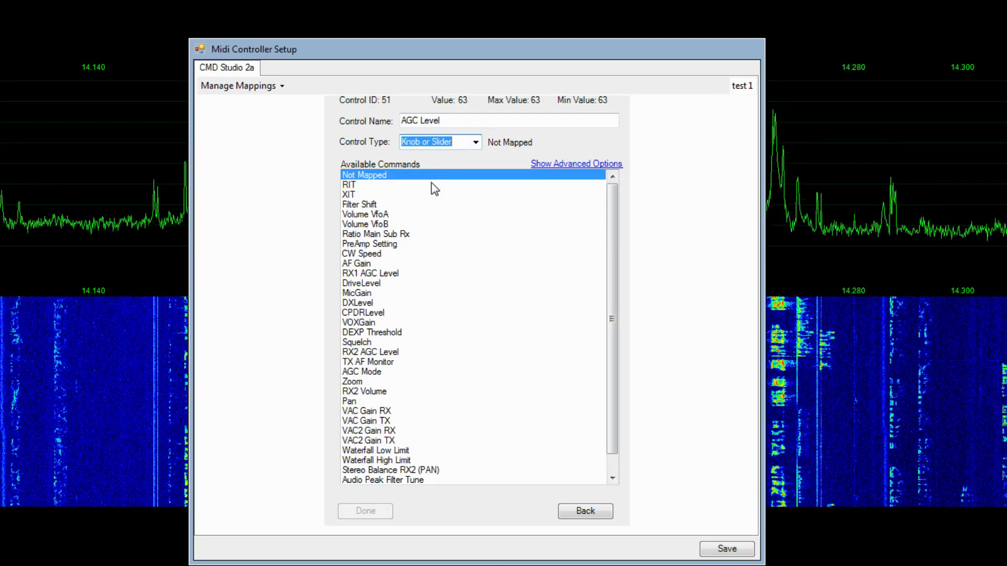
left_click(377, 275)
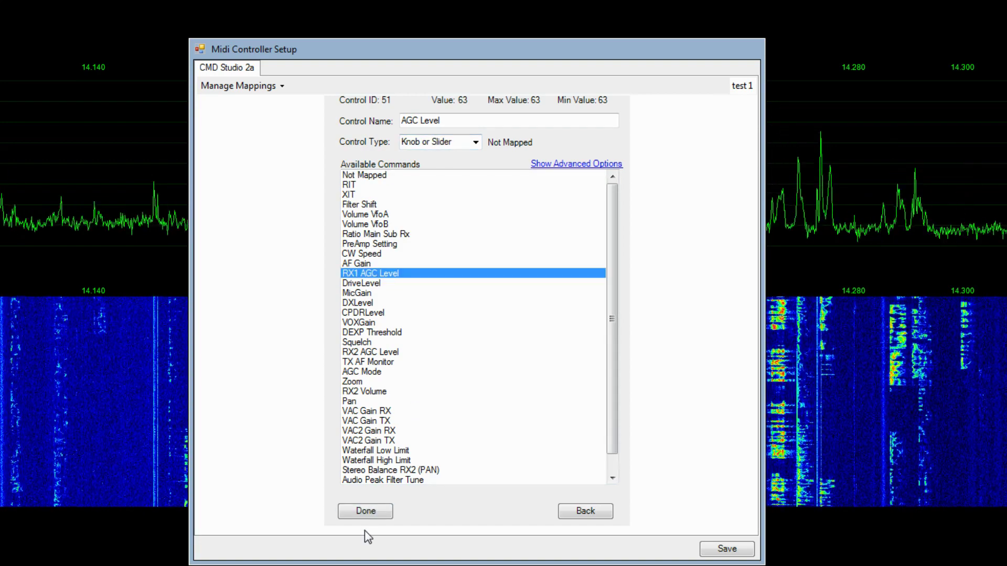
left_click(366, 514)
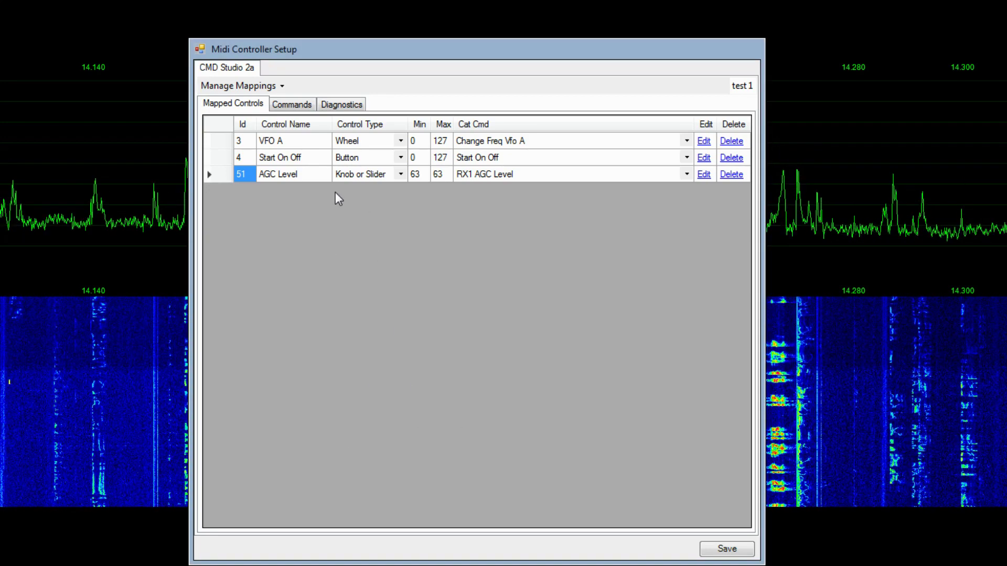
Save the VFO A, Start On Off and AGC Level mappings and close the MIDI setup.
left_click(727, 548)
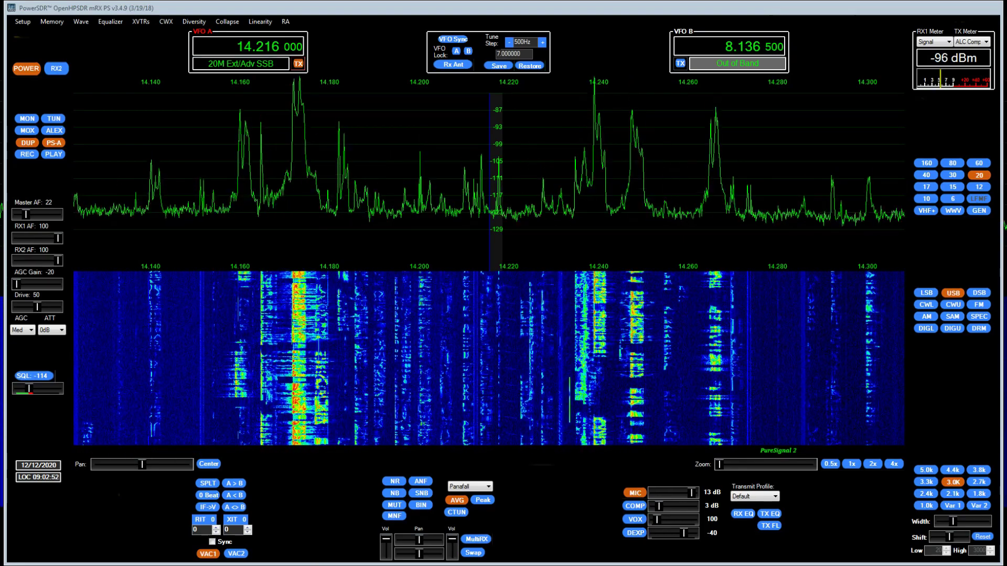
Power-cycle the radio with the POWER button so reception resumes at 14.216 MHz.
left_click(28, 74)
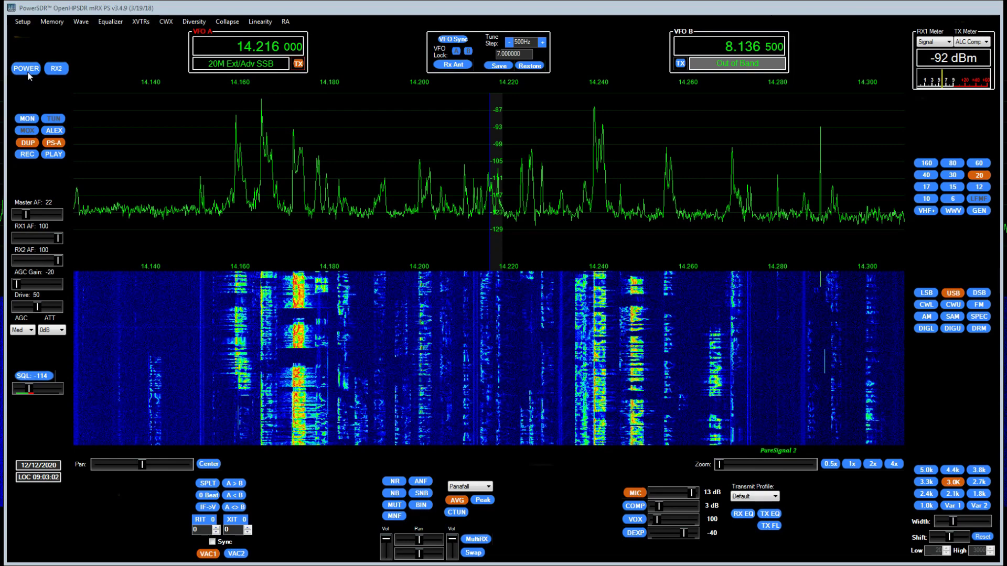
left_click(28, 74)
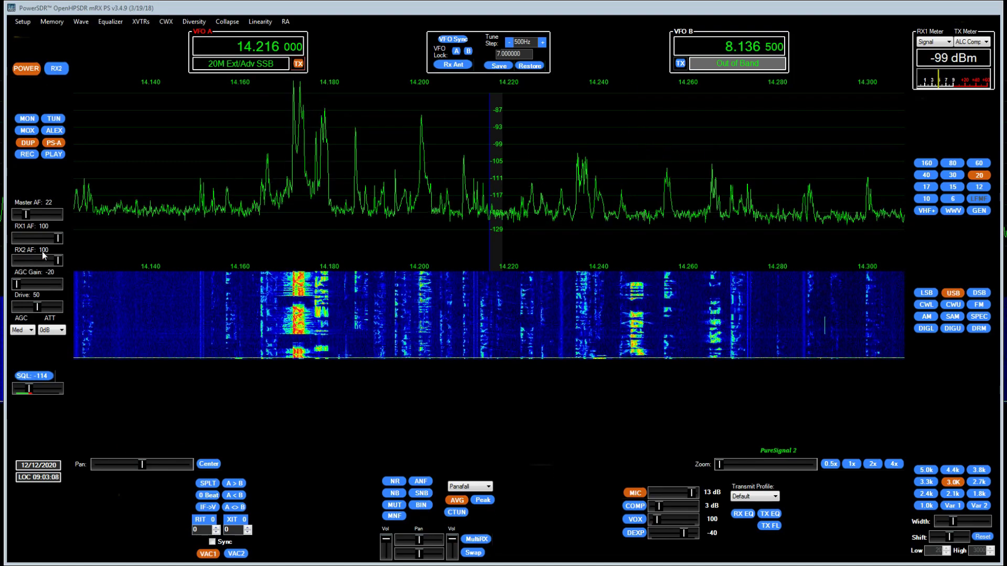
Enable CTUN and sweep VFO A up and down the 20 m band with the jog wheel.
left_click(457, 514)
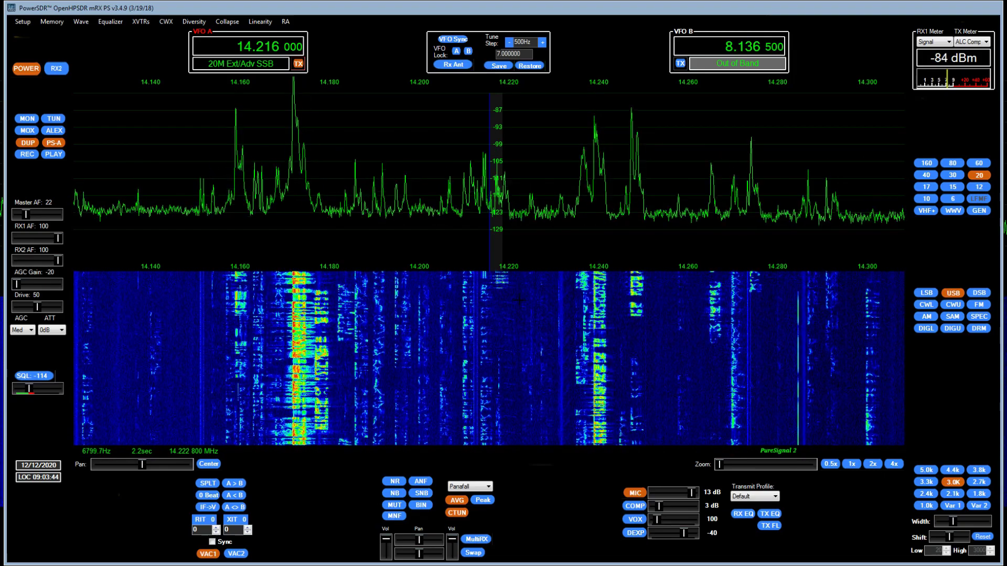
scroll(519, 300, "down", 20)
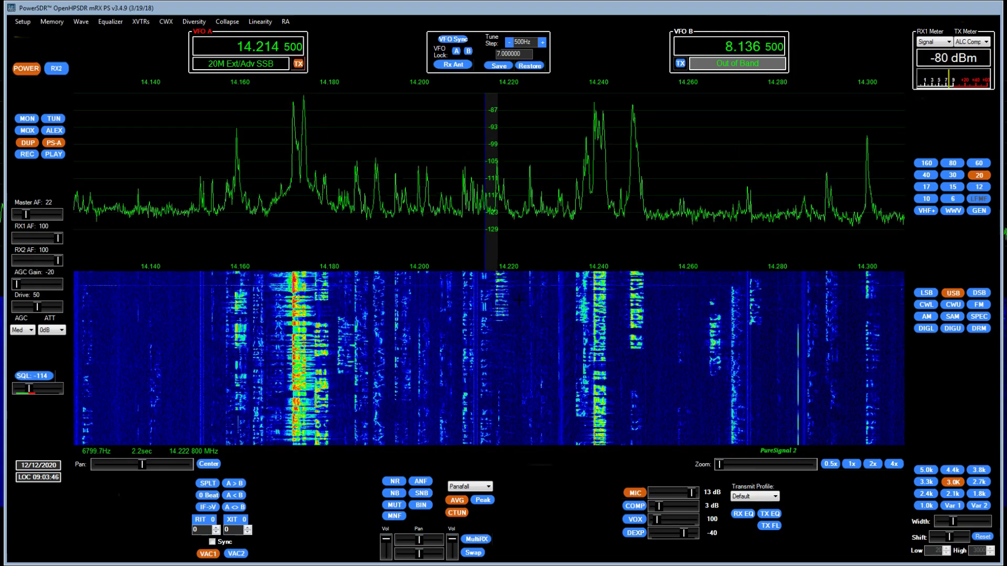
scroll(519, 300, "down", 12)
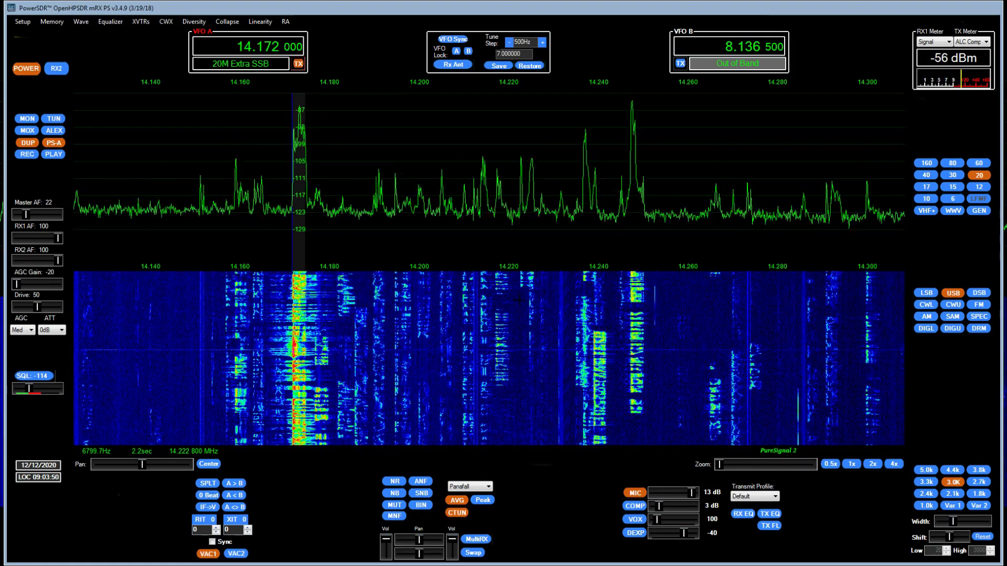
scroll(519, 300, "up", 20)
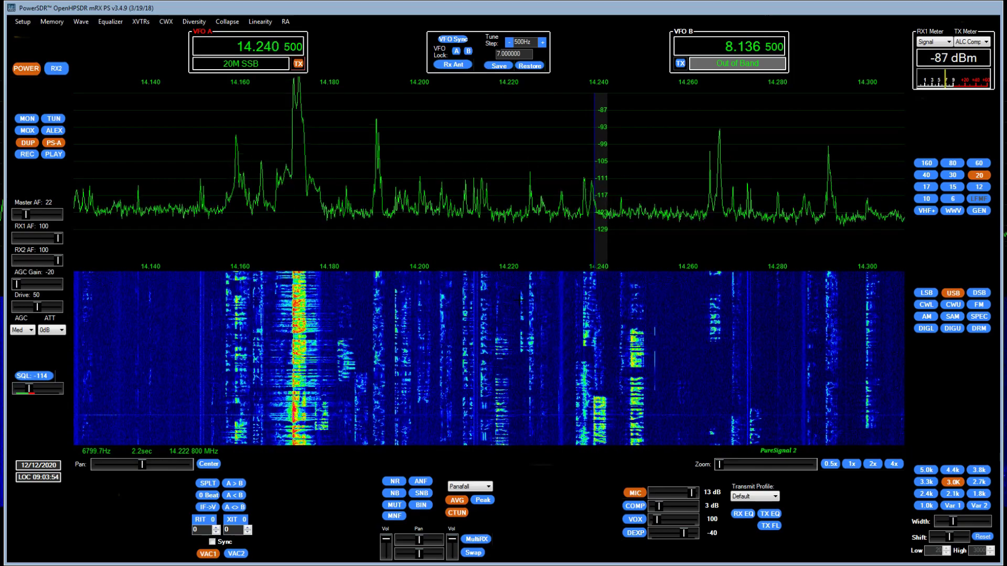
scroll(519, 300, "up", 20)
scroll(519, 300, "down", 20)
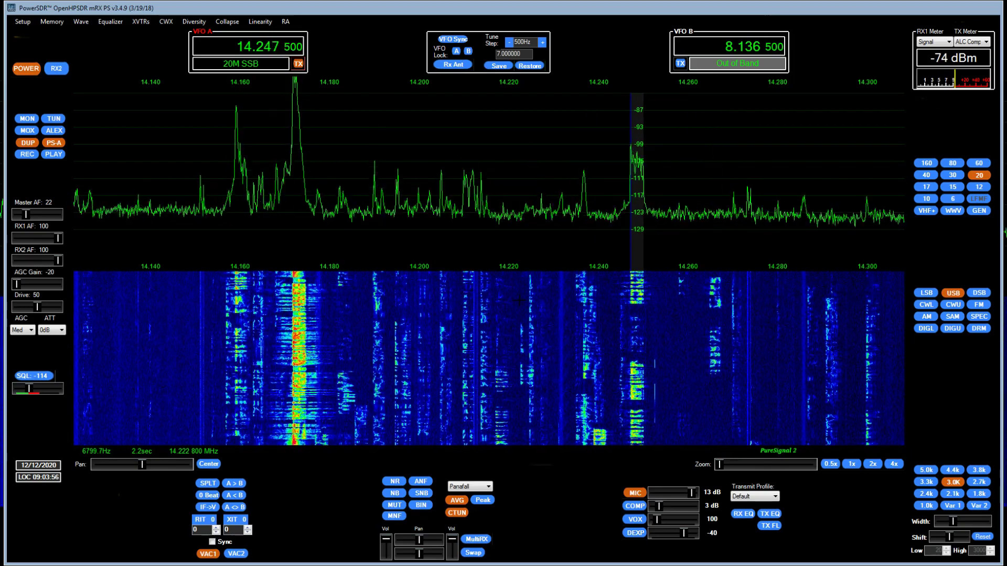
scroll(519, 300, "down", 20)
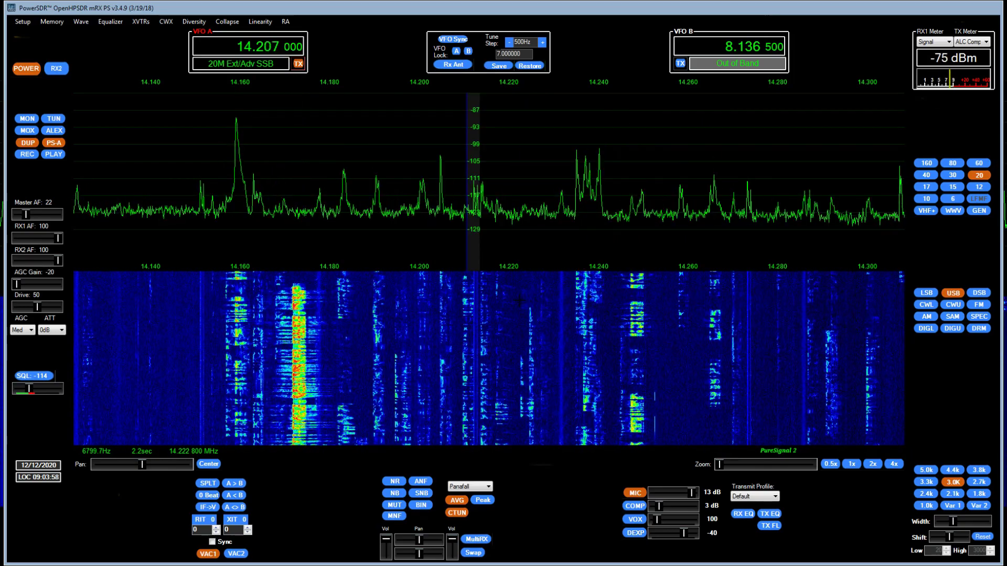
scroll(519, 300, "up", 20)
scroll(519, 300, "down", 20)
scroll(519, 300, "up", 20)
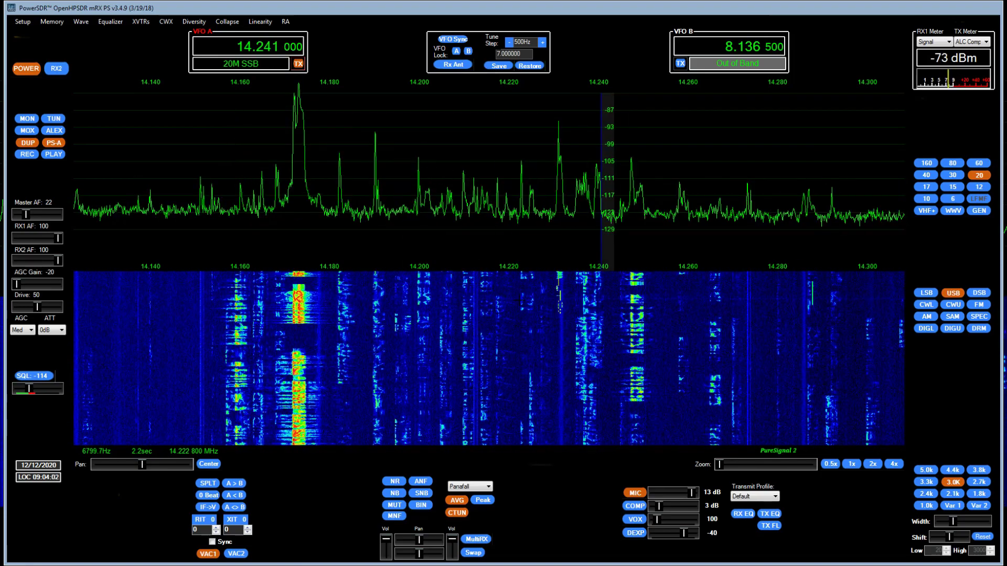
scroll(519, 300, "down", 20)
scroll(519, 300, "up", 20)
scroll(519, 300, "down", 20)
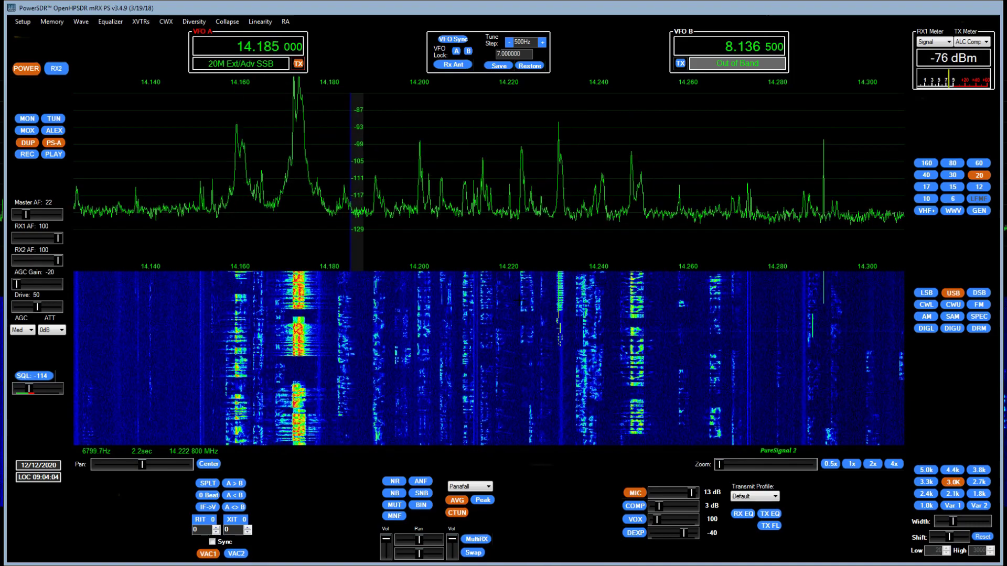
scroll(519, 300, "up", 20)
scroll(520, 300, "down", 20)
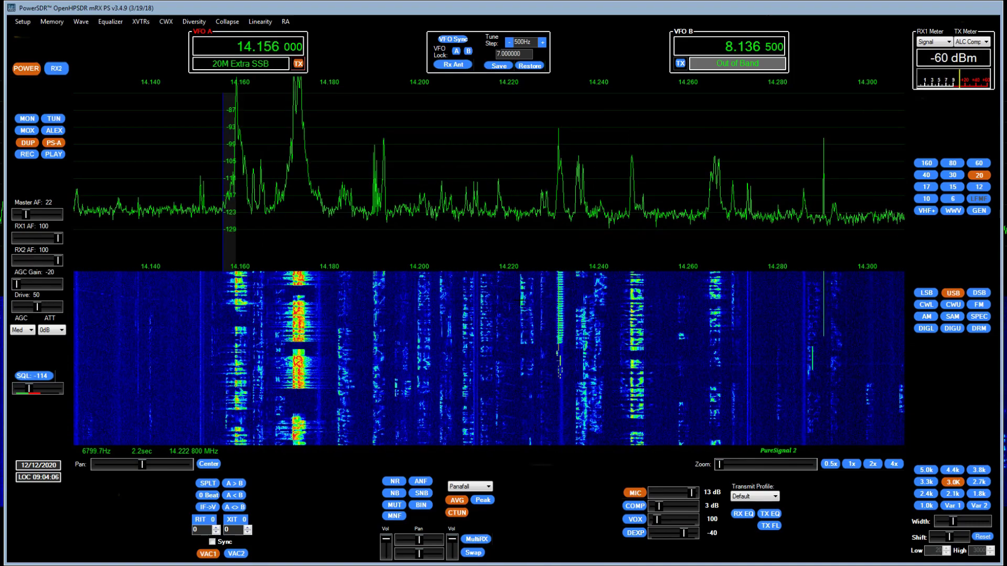
scroll(520, 300, "up", 20)
scroll(518, 302, "down", 16)
scroll(518, 302, "up", 20)
scroll(518, 302, "down", 20)
scroll(518, 302, "up", 16)
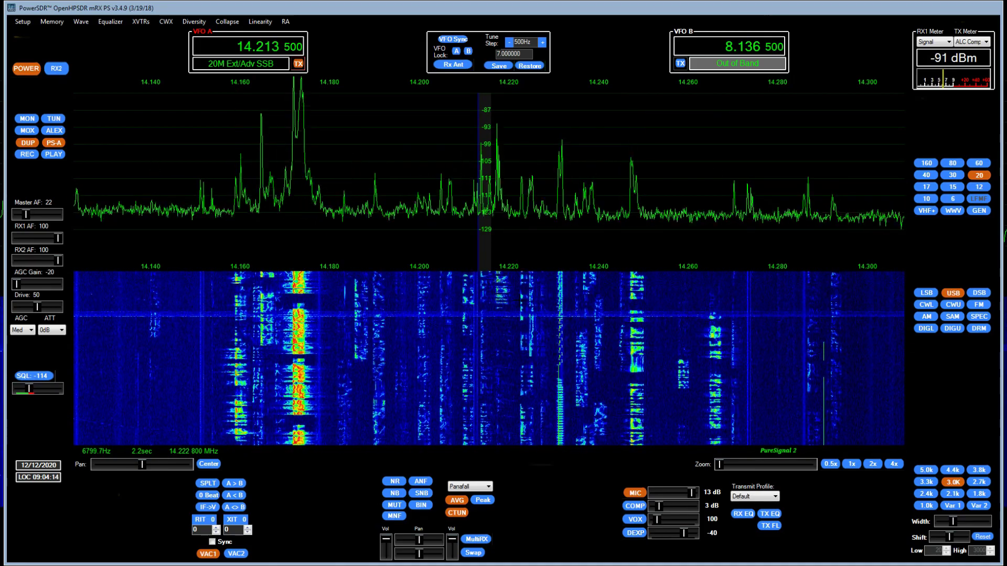
Tune VFO A up from 14.243 to 14.265.000 MHz and raise AGC Gain to 67.
scroll(519, 300, "up", 16)
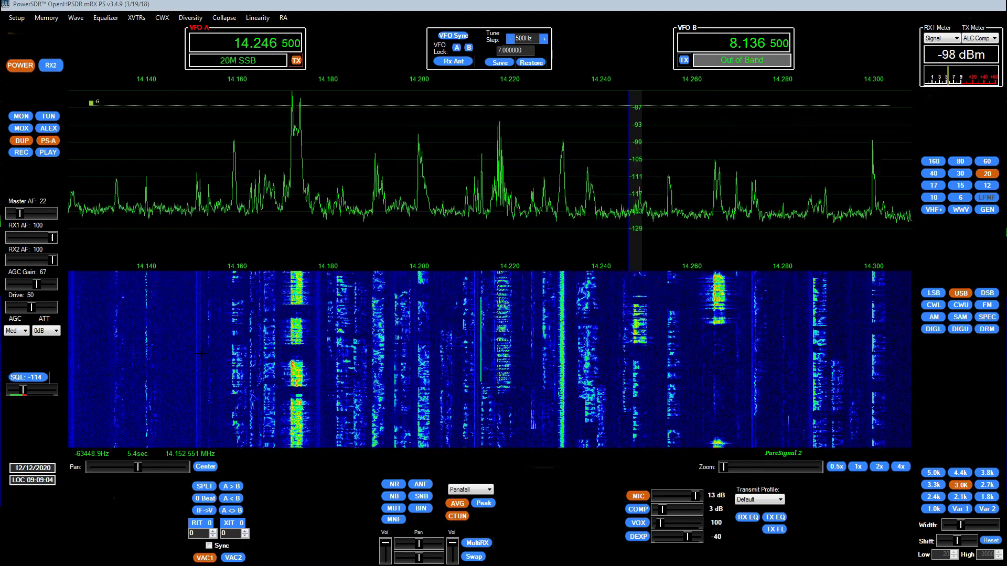
scroll(201, 354, "up", 1)
scroll(201, 354, "up", 20)
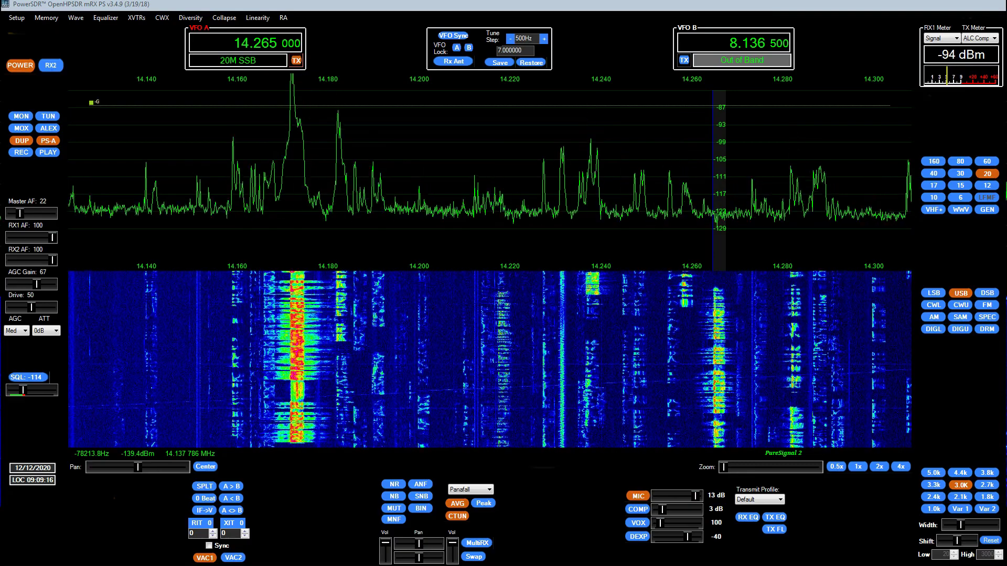
Lower the AGC Gain slider from 67 to -20, leaving VFO A at 14.265.000 MHz.
left_click_drag(36, 283, 11, 284)
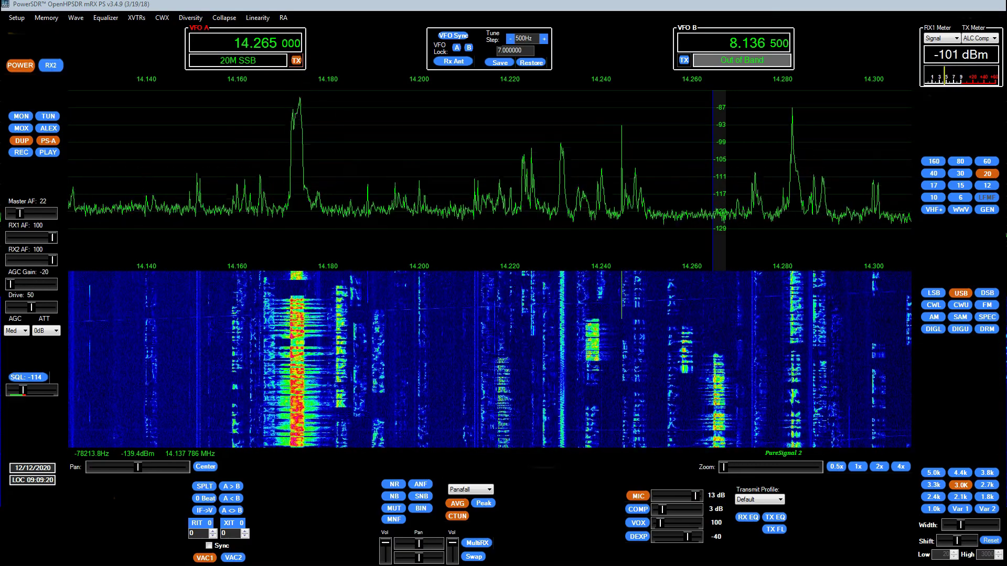